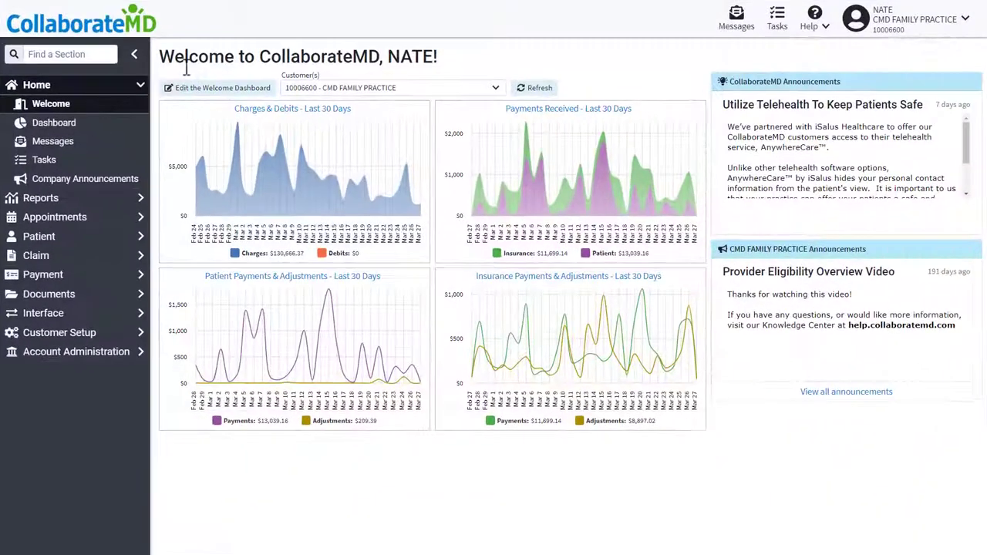
# Step: Review the AETNA HEALTH PLANS payer record, then open the chiropractic provider from Recently Opened providers
pyautogui.click(107, 332)
pyautogui.click(107, 337)
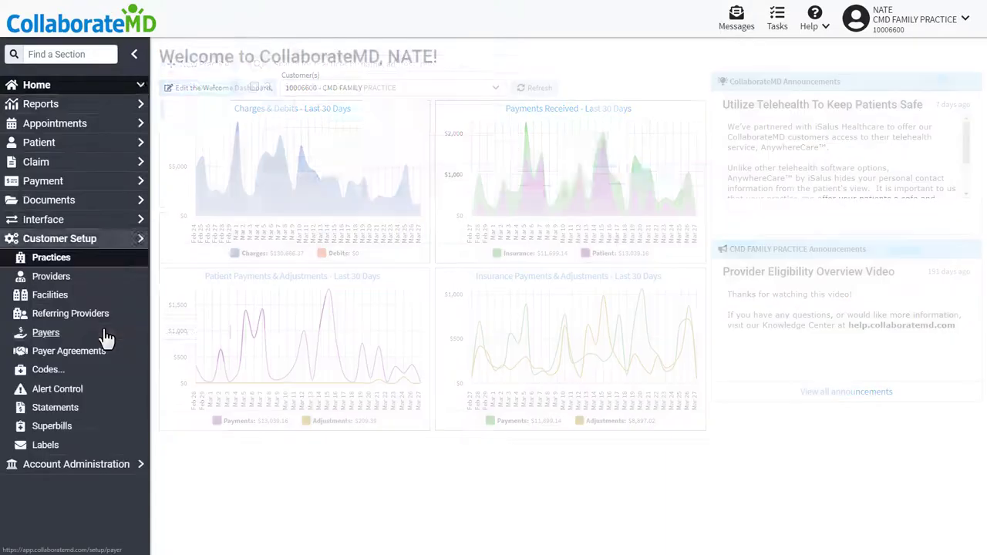
pyautogui.click(286, 159)
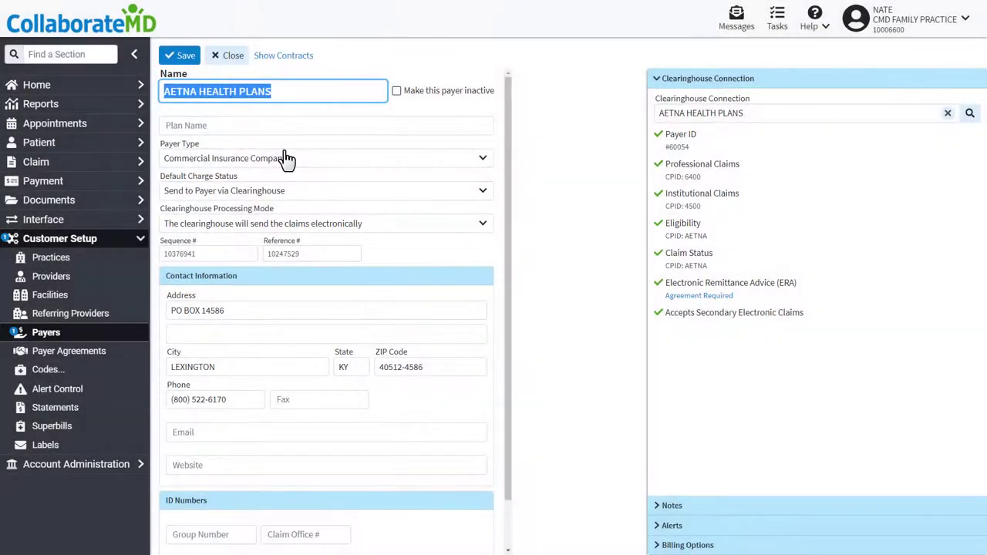
pyautogui.click(81, 283)
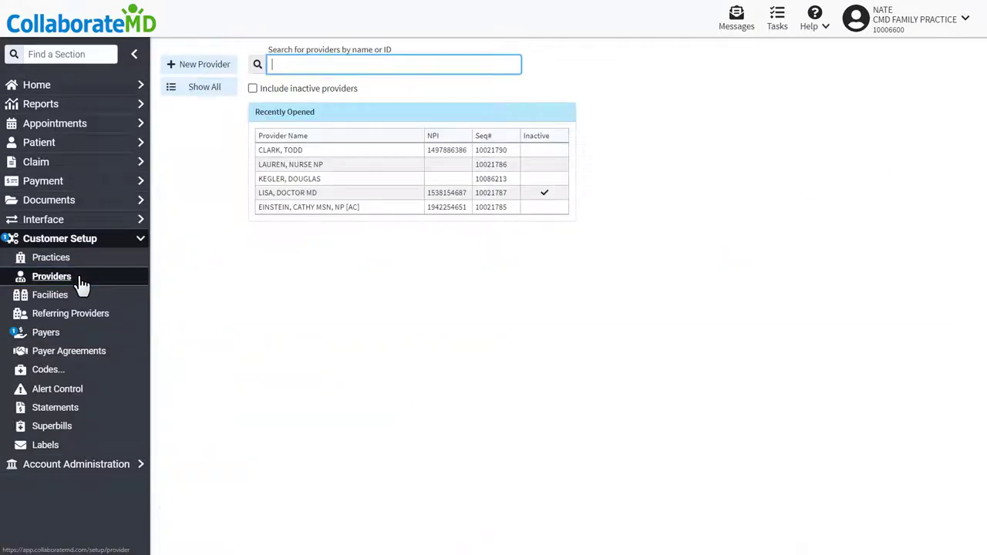
pyautogui.click(287, 154)
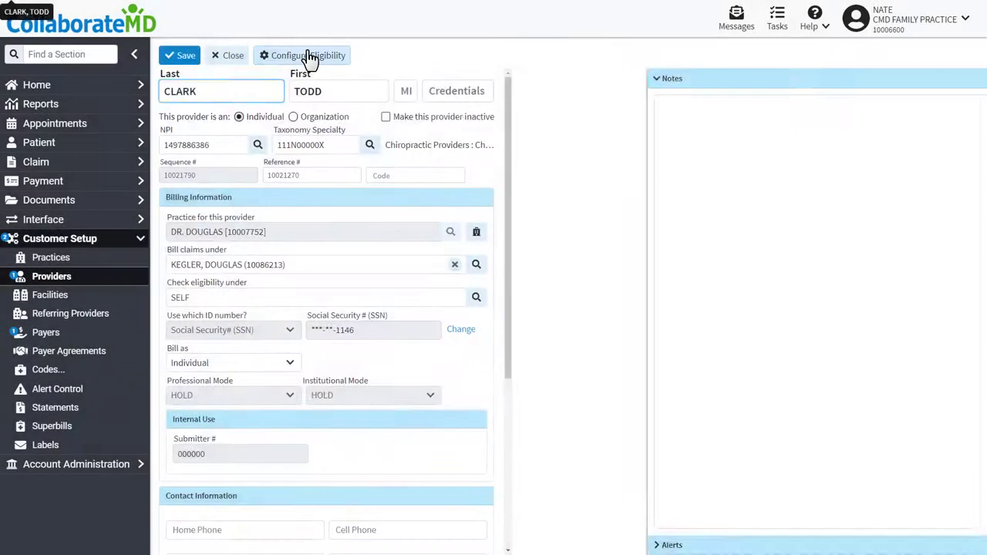
pyautogui.click(308, 55)
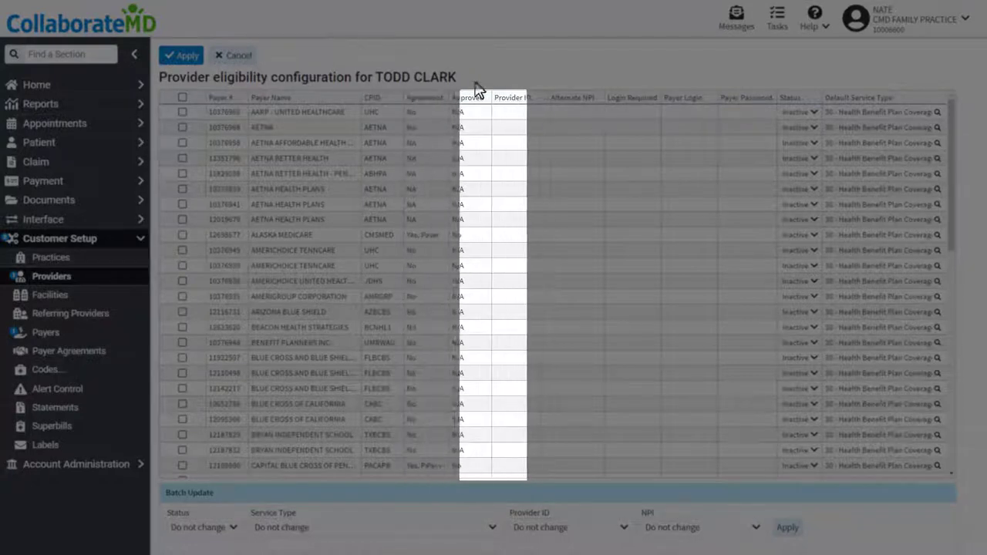
pyautogui.click(513, 113)
pyautogui.write('123456789')
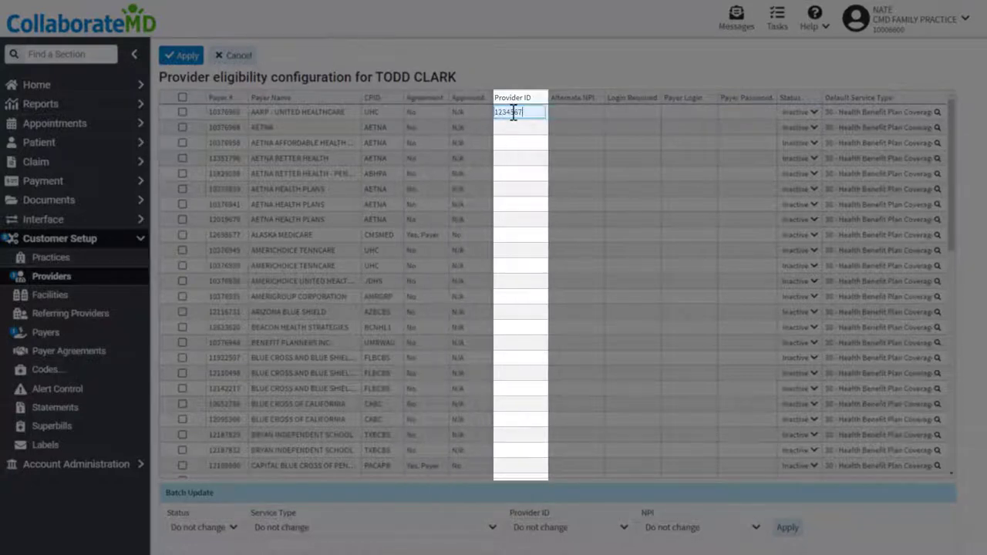
pyautogui.click(574, 130)
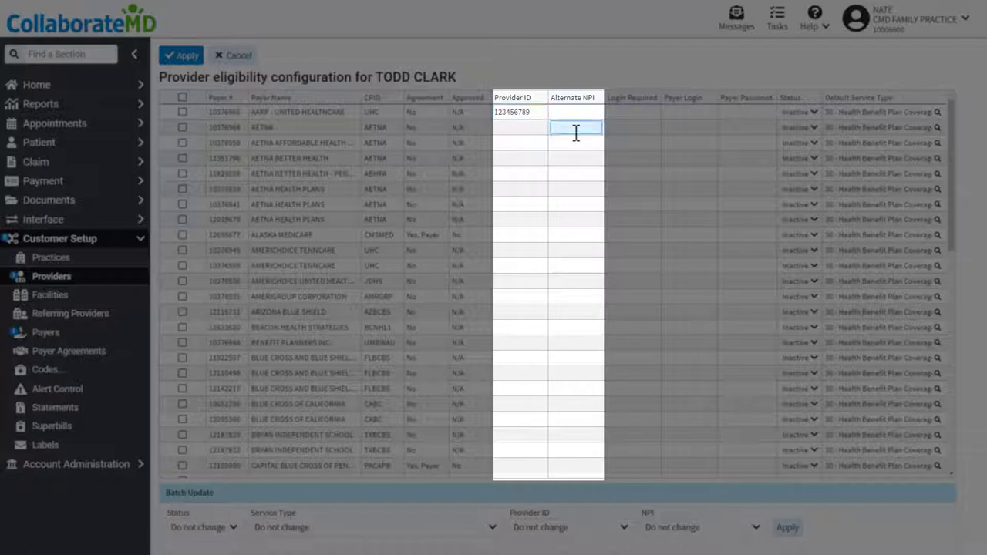
pyautogui.write('9988')
pyautogui.write('776655')
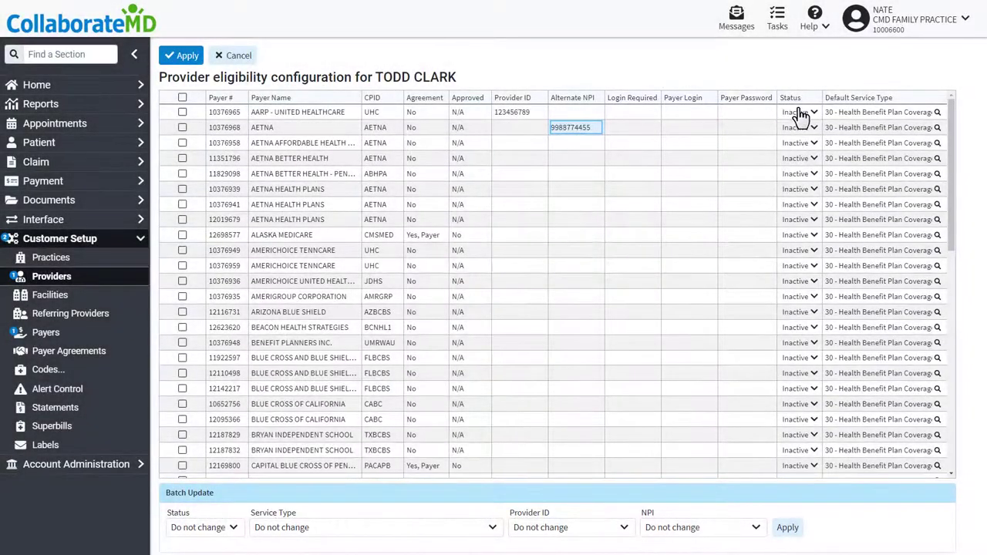
# Step: Set AARP and AETNA eligibility to Active with AARP service type 01 - Medical Care, then apply
pyautogui.click(802, 114)
pyautogui.click(807, 131)
pyautogui.click(806, 128)
pyautogui.click(806, 145)
pyautogui.click(938, 113)
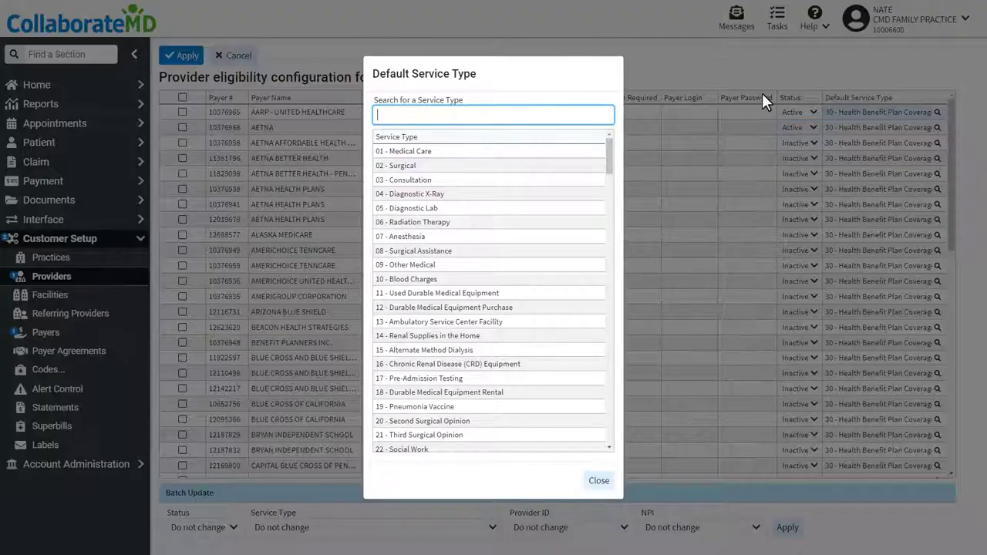
pyautogui.click(467, 152)
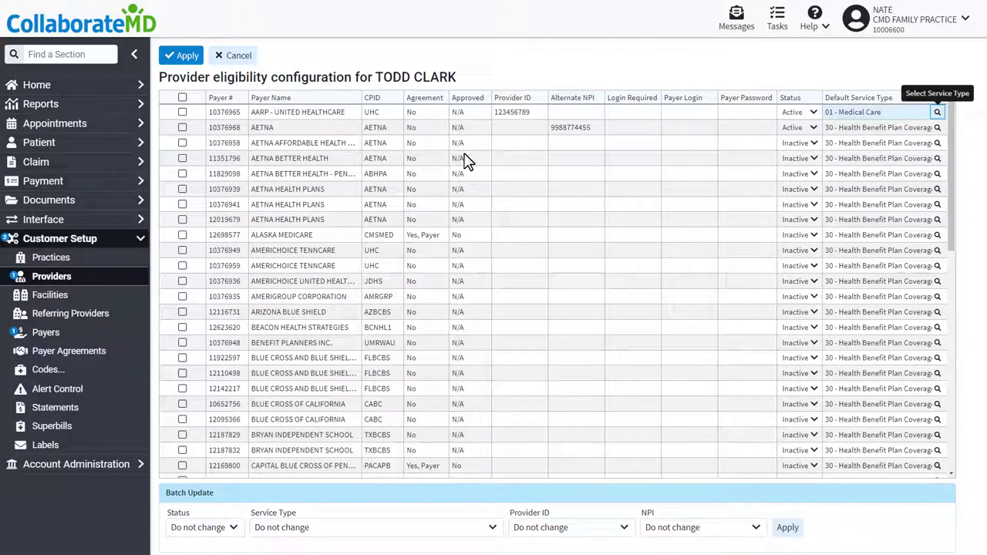
pyautogui.click(174, 58)
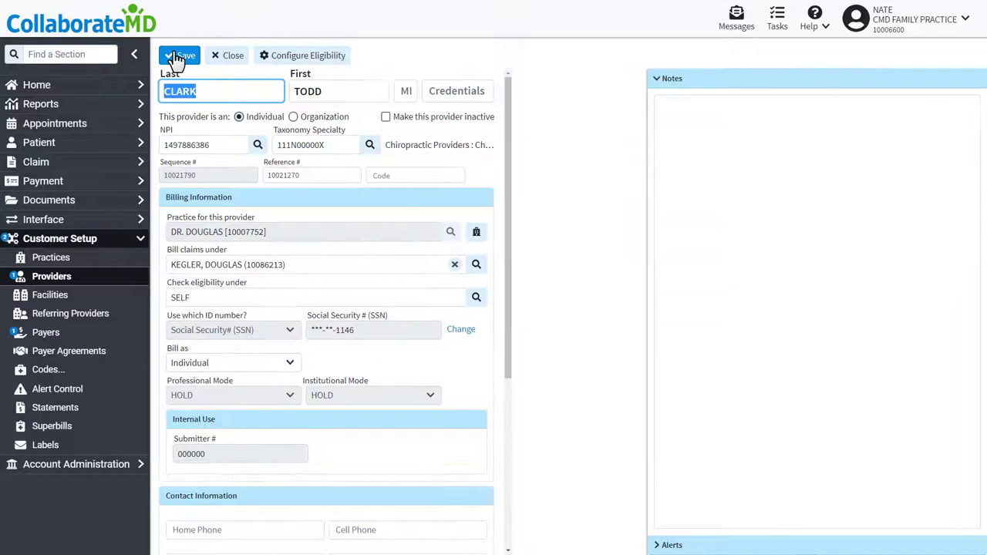
# Step: Mark the six AARP and AETNA payer rows for a batch status change to Active
pyautogui.click(295, 57)
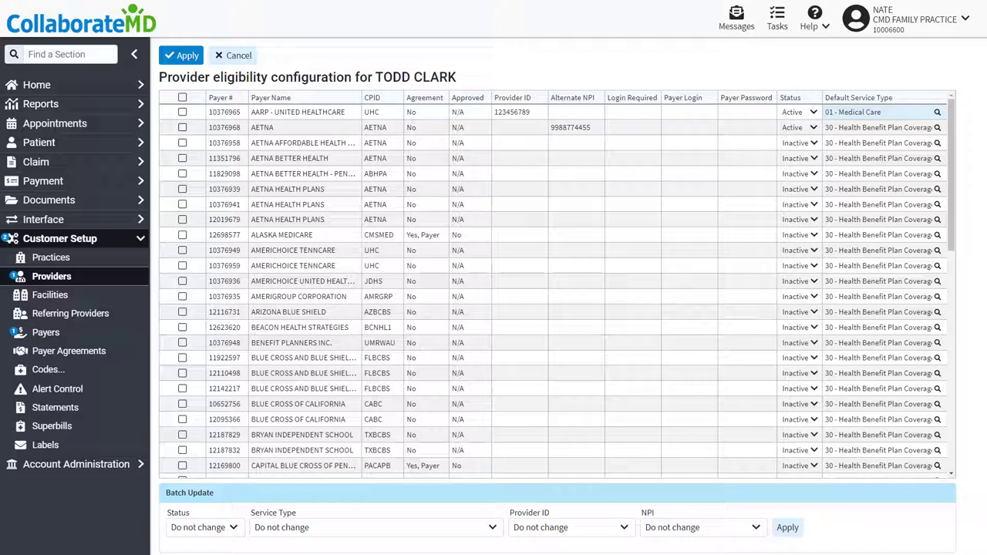
pyautogui.click(193, 542)
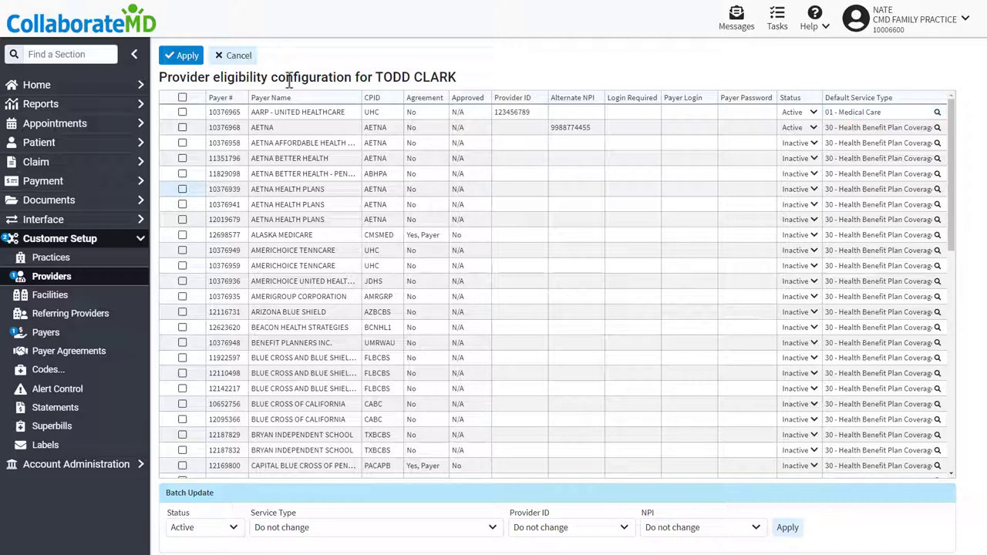
pyautogui.click(183, 113)
pyautogui.click(182, 128)
pyautogui.click(182, 143)
pyautogui.click(182, 159)
pyautogui.click(182, 174)
pyautogui.click(183, 191)
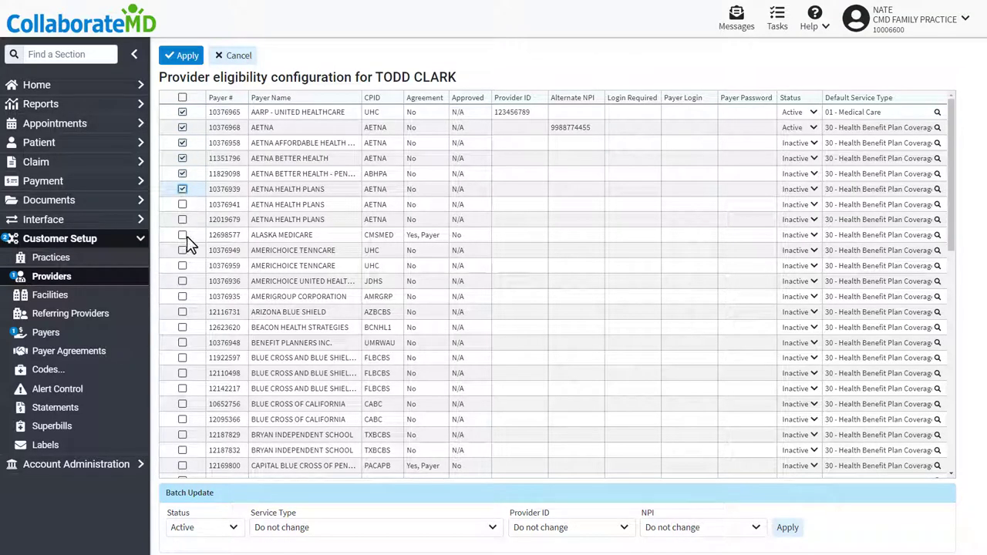
# Step: Apply the Active batch status to all six payers and apply the eligibility configuration
pyautogui.click(221, 530)
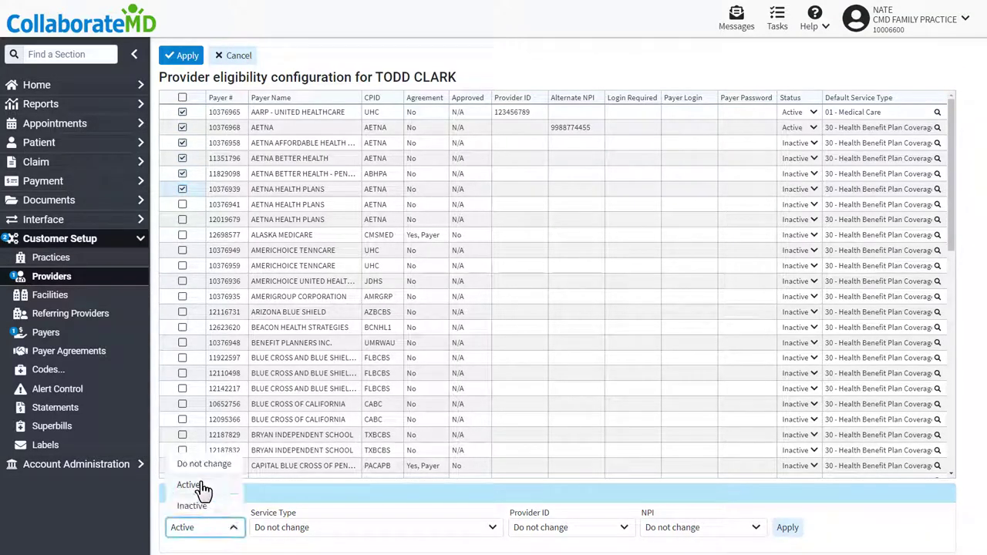
pyautogui.click(197, 488)
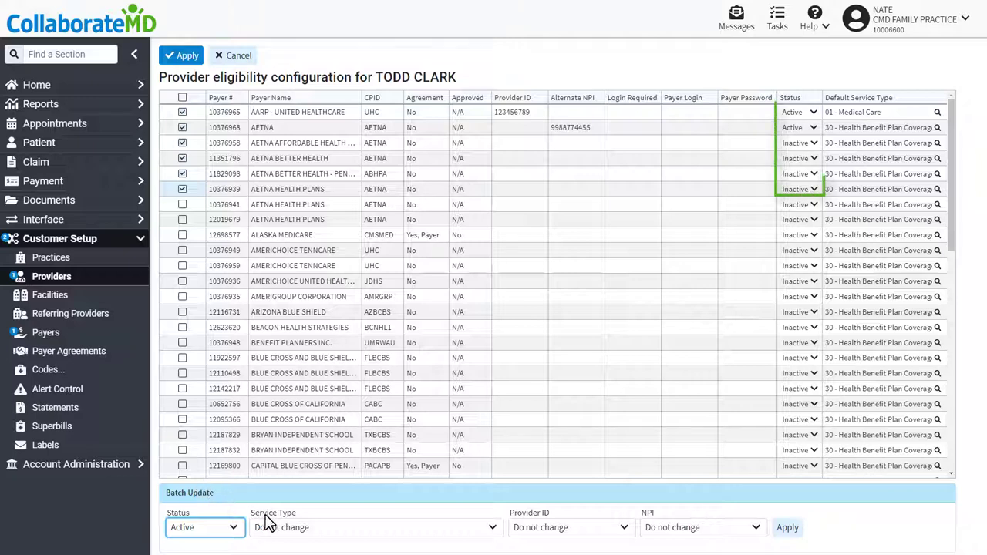
pyautogui.click(788, 530)
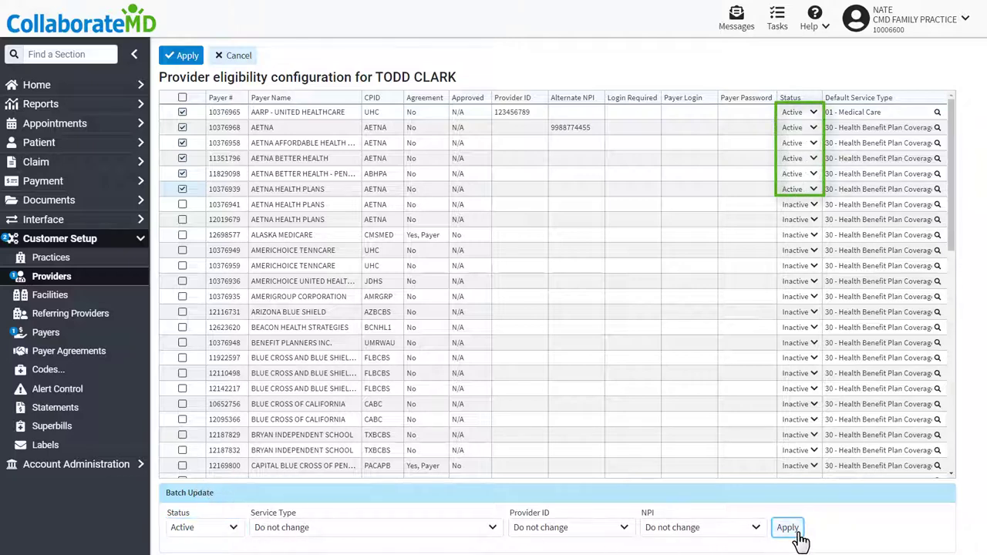
pyautogui.click(188, 61)
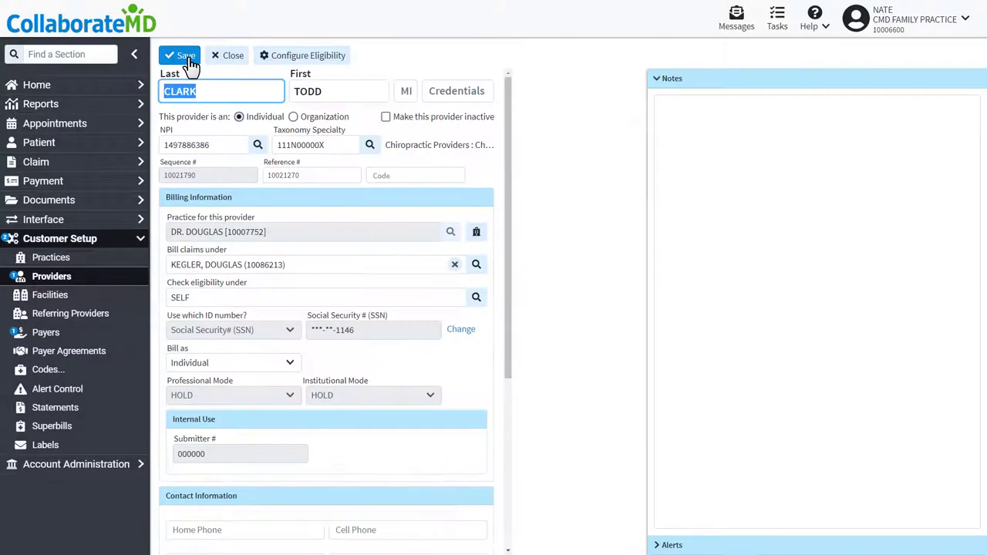
# Step: Save the provider record and start a new eligibility check for the patient
pyautogui.click(186, 56)
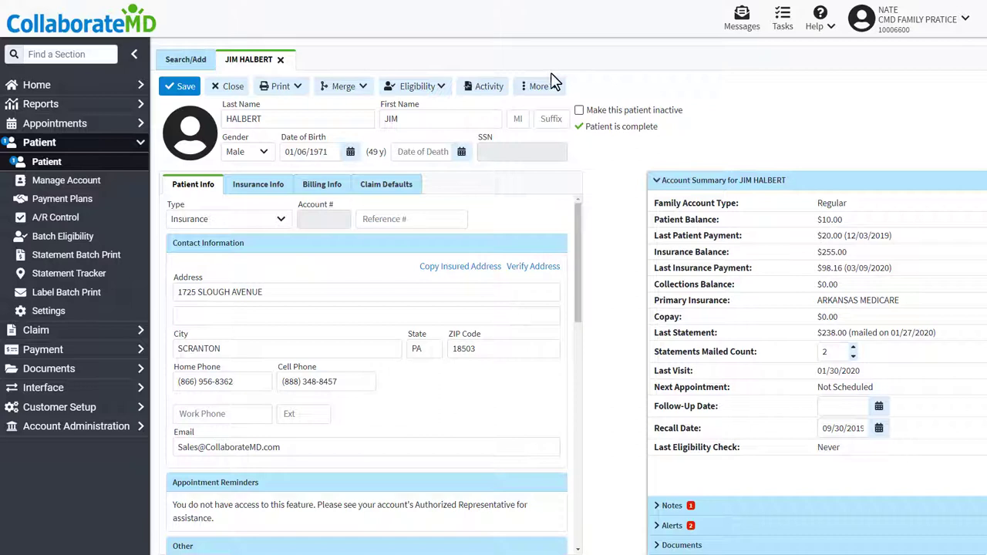
pyautogui.click(428, 91)
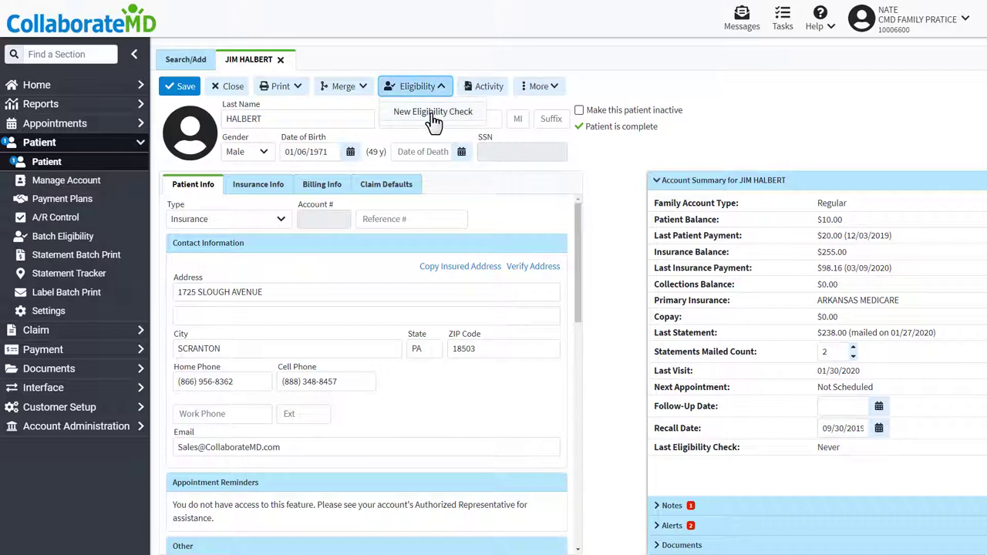
pyautogui.click(433, 116)
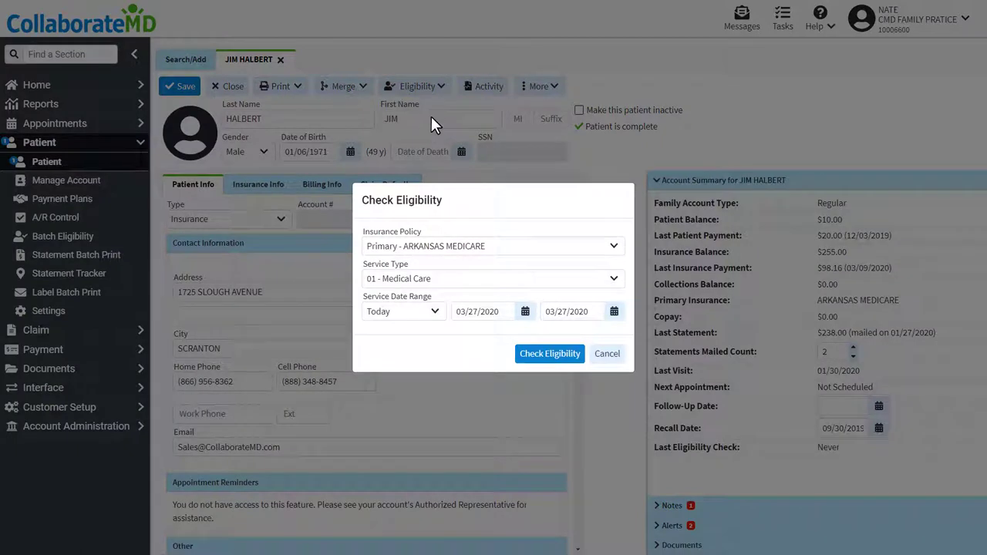
# Step: Run the real-time eligibility check with service type 30 - Health Benefit Plan Coverage
pyautogui.click(466, 287)
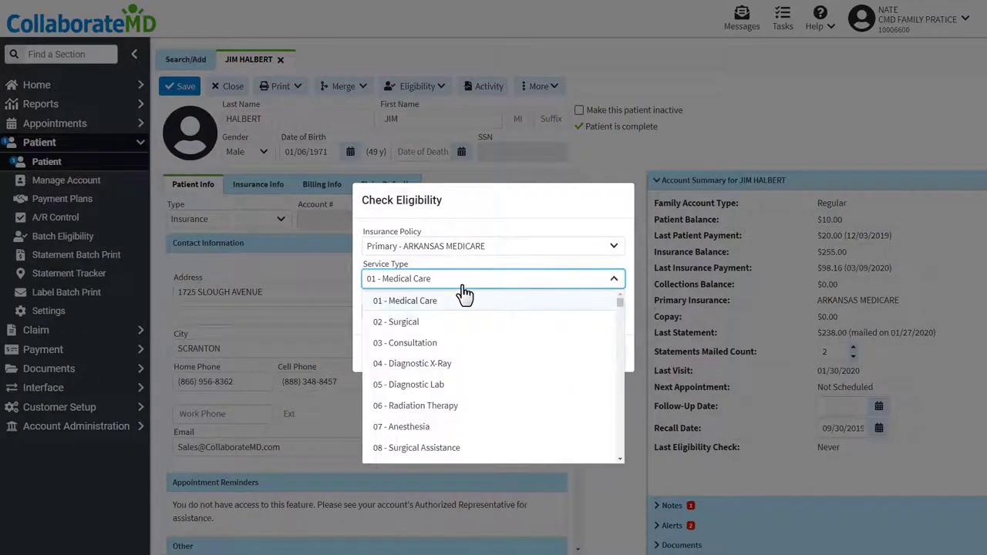
pyautogui.scroll(-4, 462, 324)
pyautogui.scroll(-3, 459, 382)
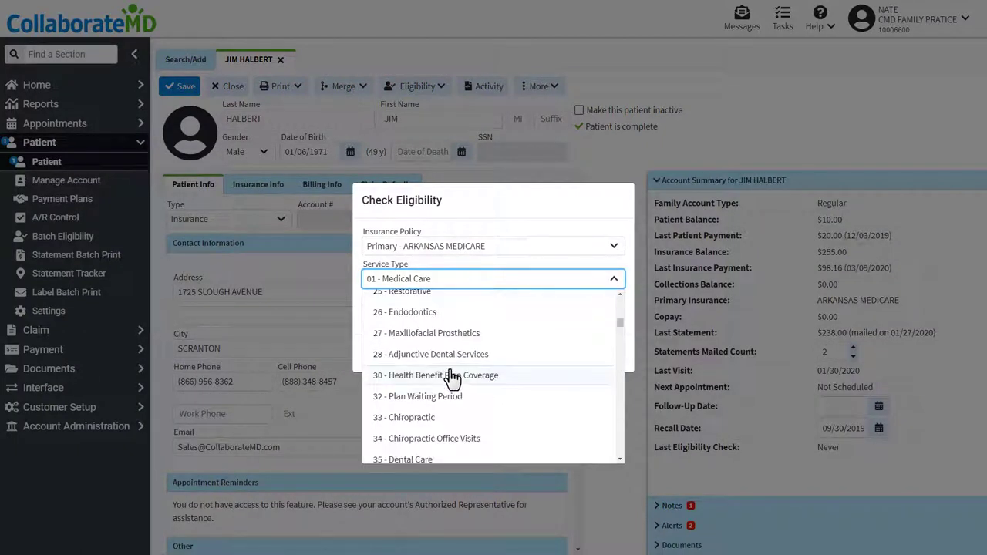
pyautogui.click(453, 376)
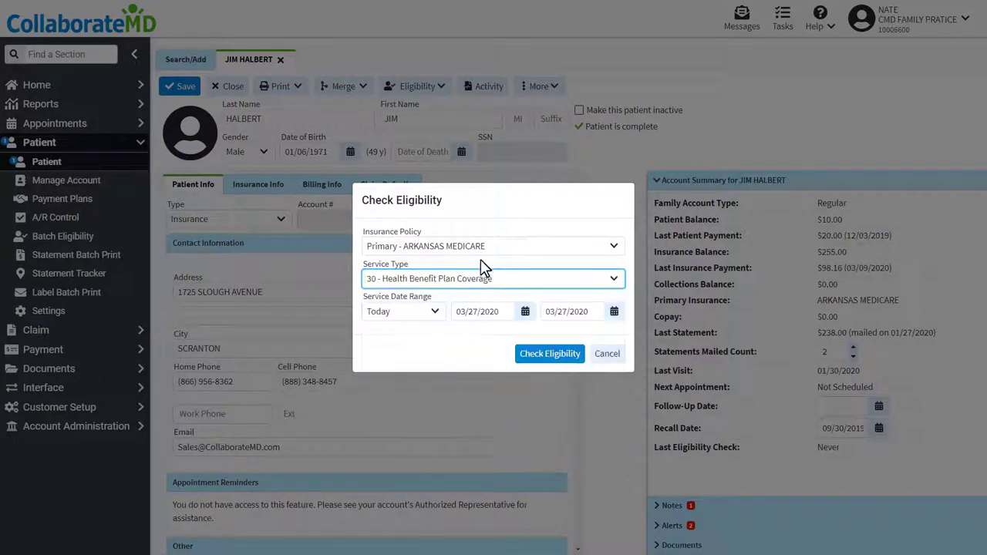
pyautogui.click(548, 355)
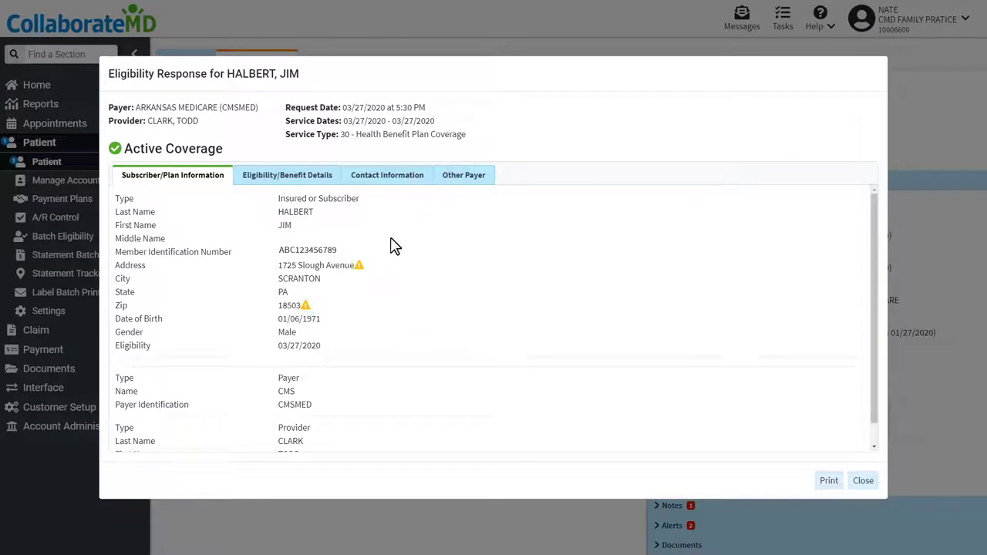
# Step: Glance at the address correction options, then view the Co-Insurance eligibility/benefit details
pyautogui.click(359, 266)
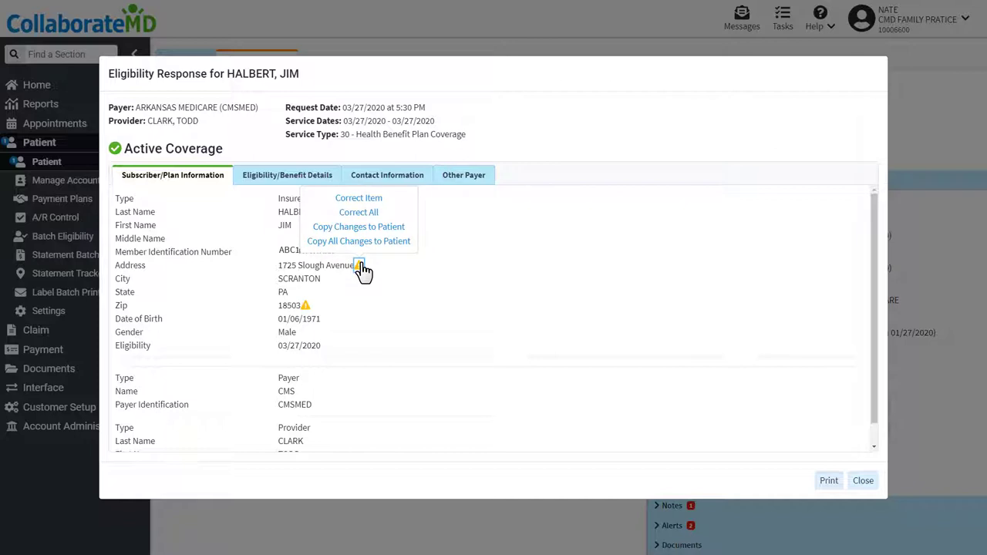
pyautogui.click(360, 266)
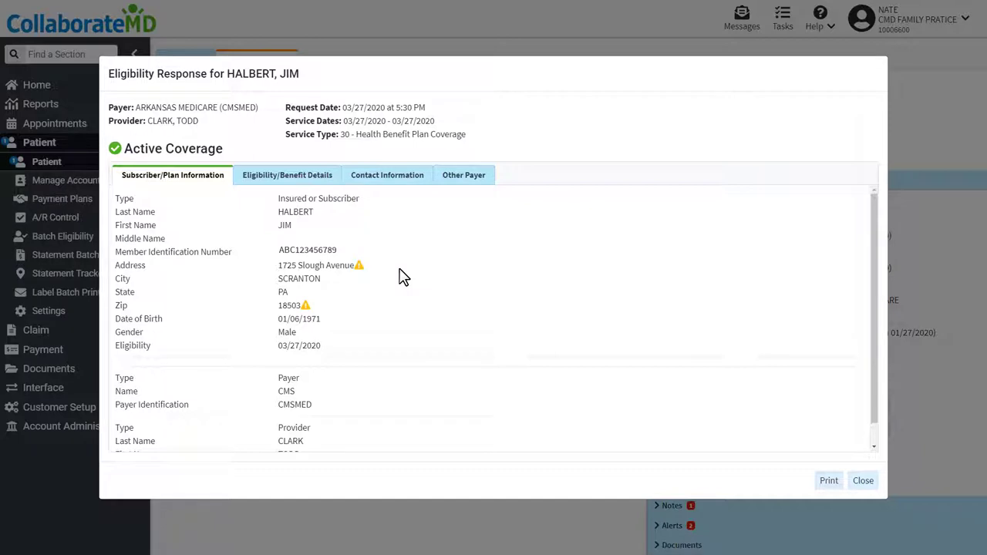
pyautogui.click(274, 175)
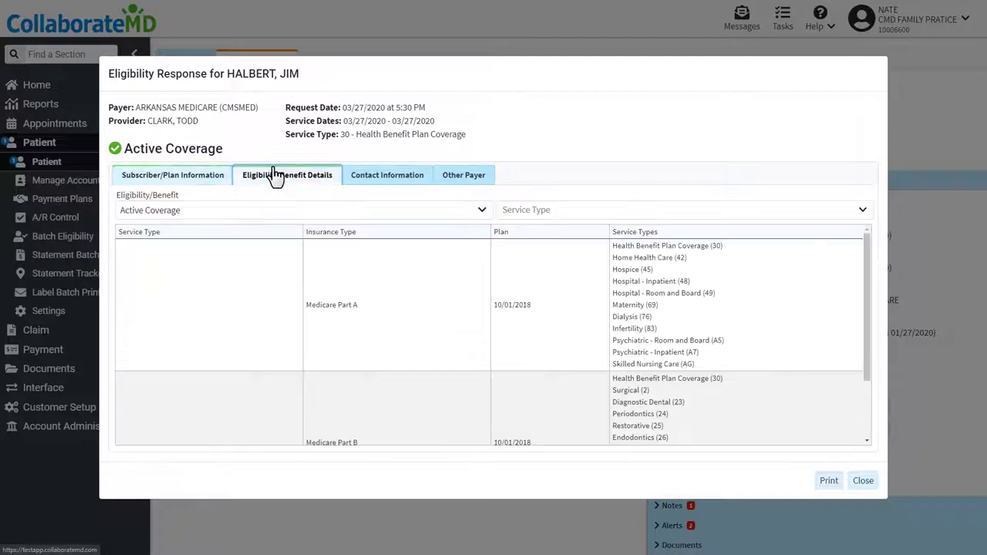
pyautogui.click(290, 213)
pyautogui.click(199, 261)
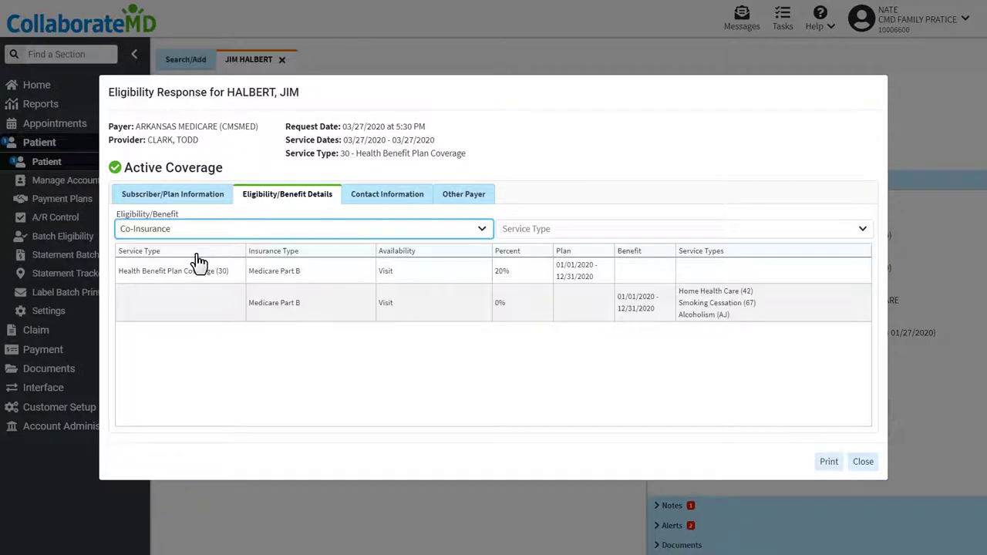
# Step: Review the Deductible and Non-Covered benefit details, then close the eligibility response
pyautogui.click(206, 232)
pyautogui.click(178, 313)
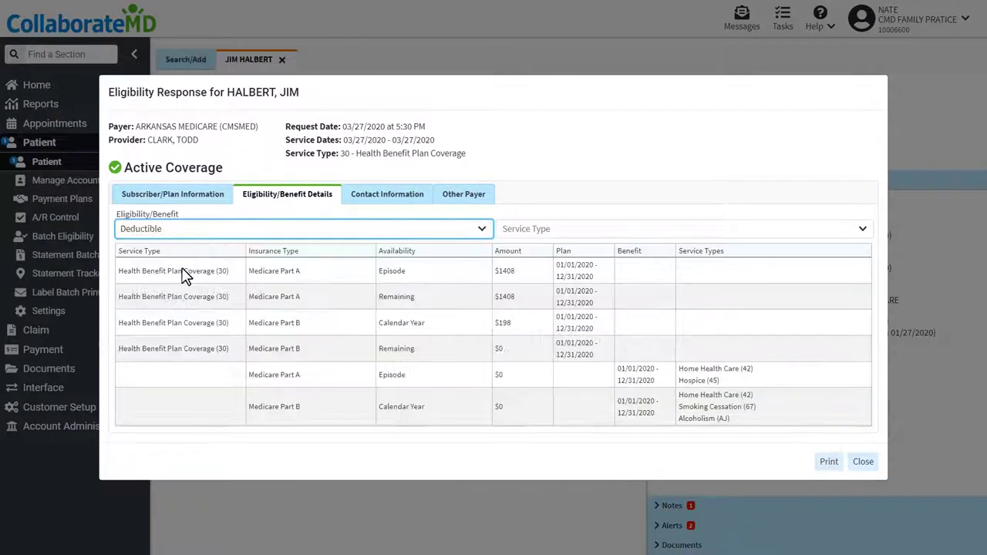
pyautogui.click(199, 231)
pyautogui.click(191, 332)
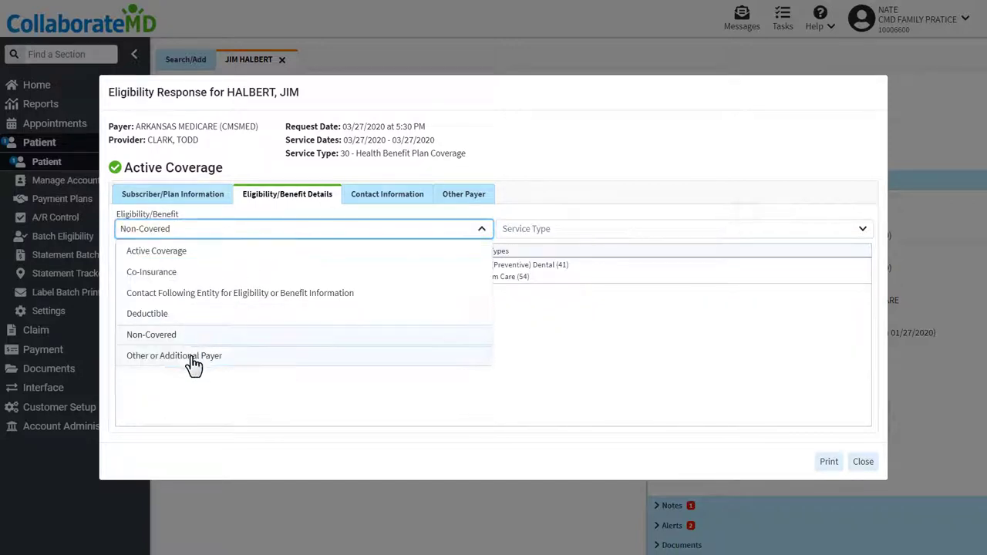
pyautogui.click(190, 358)
pyautogui.click(194, 336)
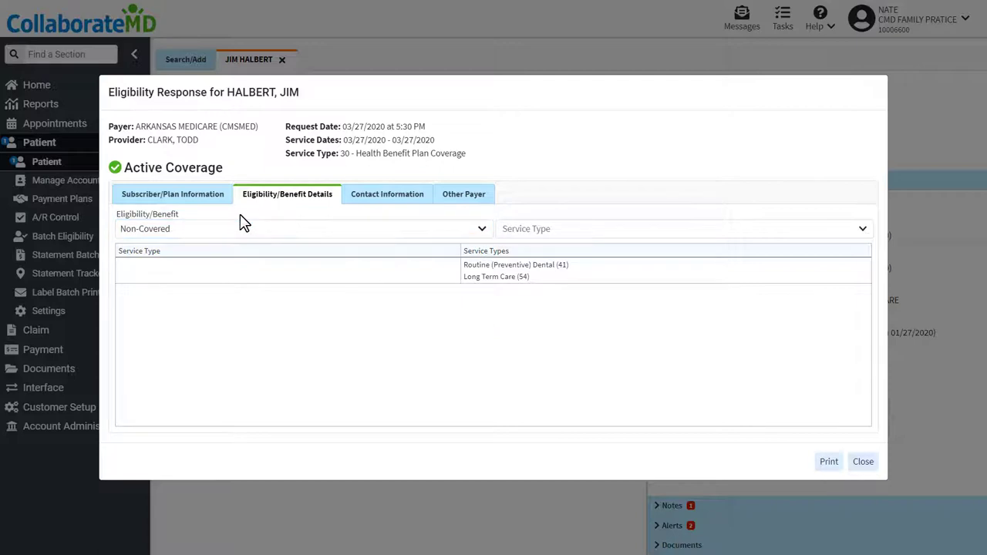
pyautogui.click(863, 463)
# Step: Show the patient's Last Checked On entry: 03/27/2020, Active Coverage
pyautogui.click(430, 89)
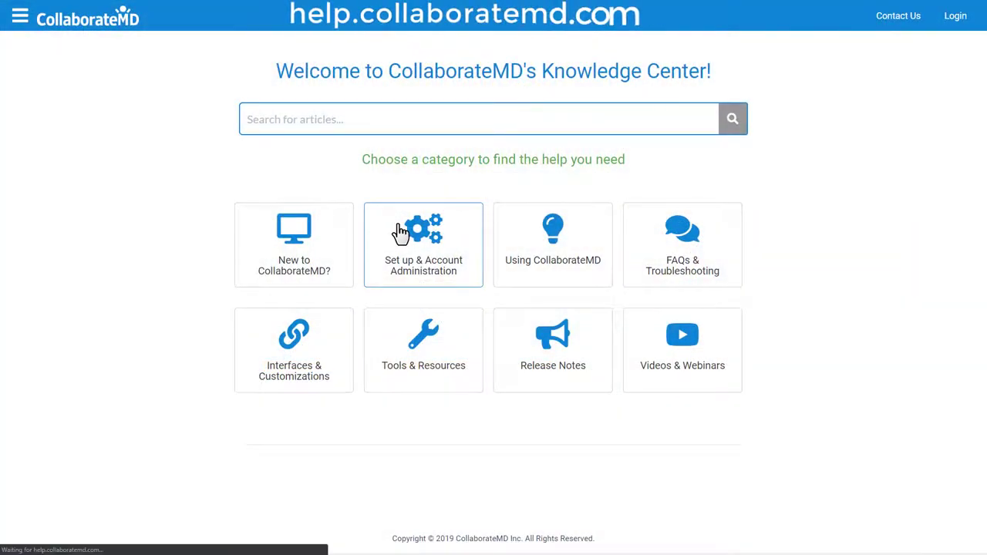
# Step: Open the Set up & Account Administration category, then its Customer Setup articles
pyautogui.click(399, 231)
pyautogui.click(337, 165)
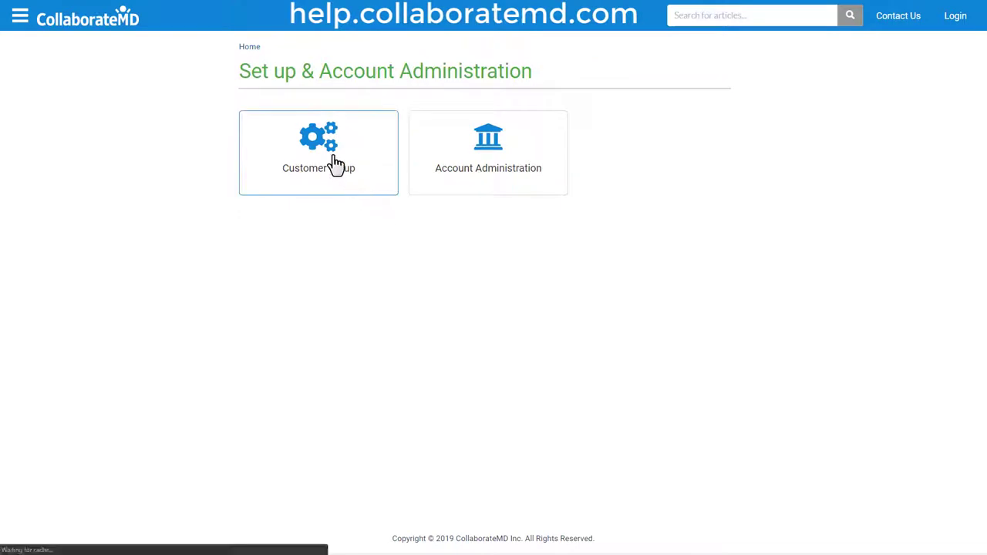